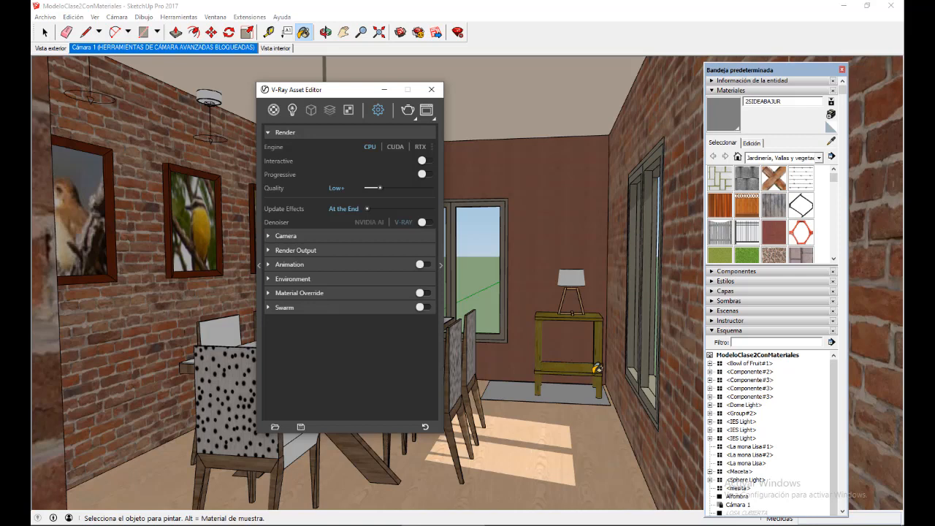
# Step: Turn on Material Override in the V-Ray render settings and collapse its options again
pyautogui.click(422, 293)
pyautogui.click(268, 293)
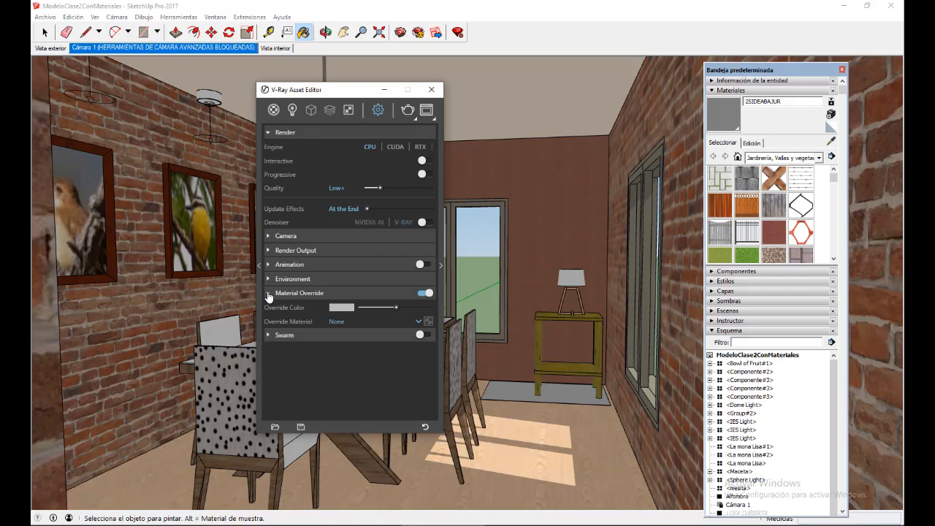
pyautogui.click(269, 294)
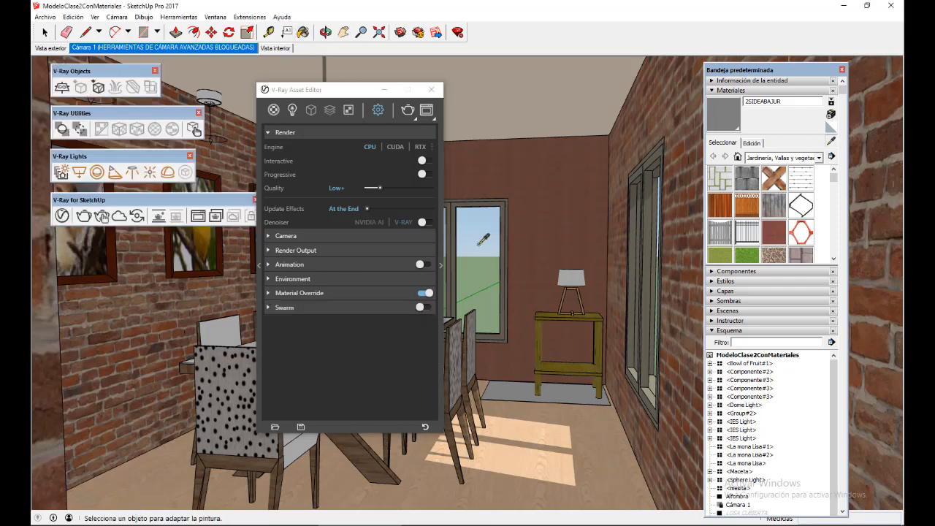
# Step: Examine the properties of the Glass_Crystal#1 material, including its Can be Overridden option
pyautogui.click(273, 110)
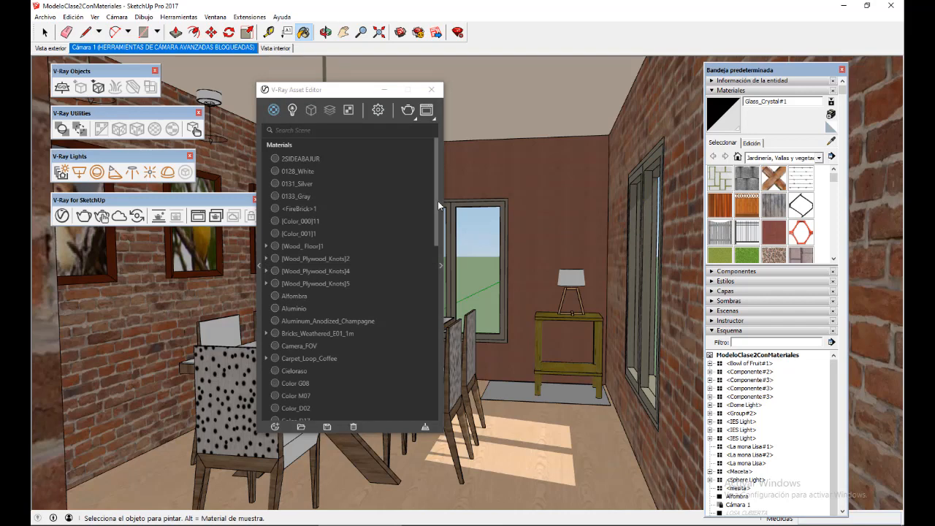
pyautogui.moveTo(438, 201); pyautogui.dragTo(436, 306)
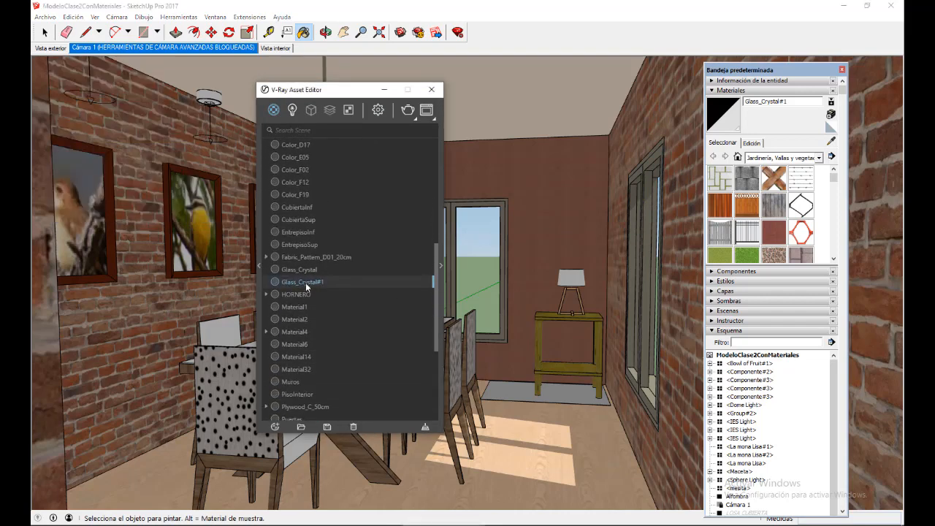
pyautogui.click(440, 265)
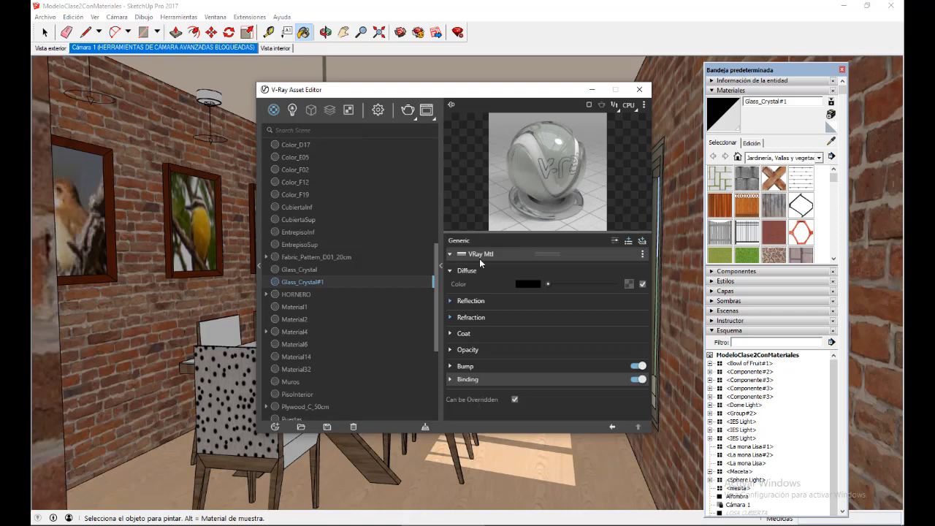
pyautogui.click(441, 267)
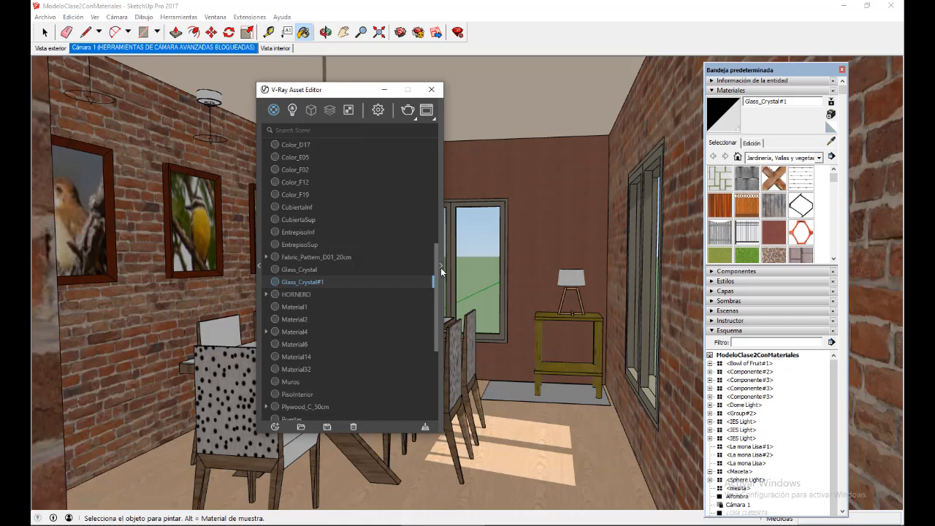
# Step: Show the render in the V-Ray Frame Buffer and reveal its correction layers in a slightly wider area
pyautogui.click(426, 110)
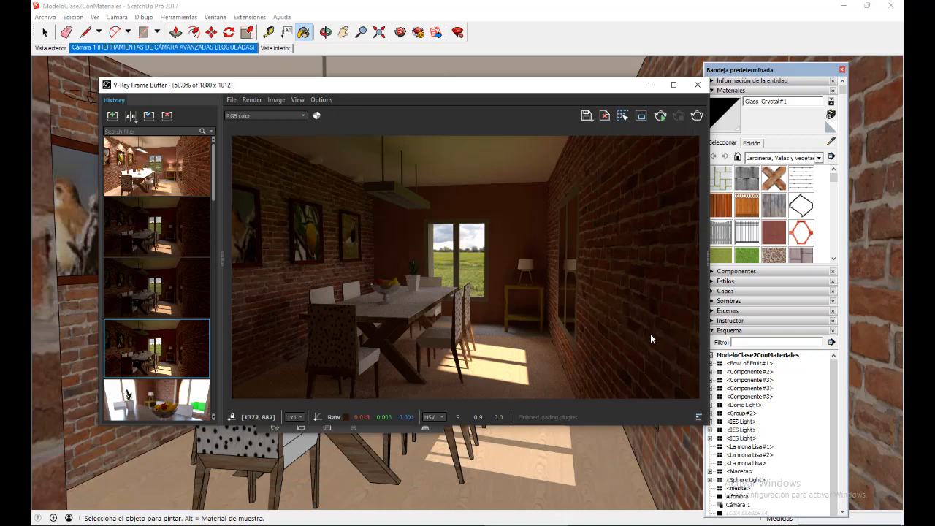
pyautogui.doubleClick(709, 255)
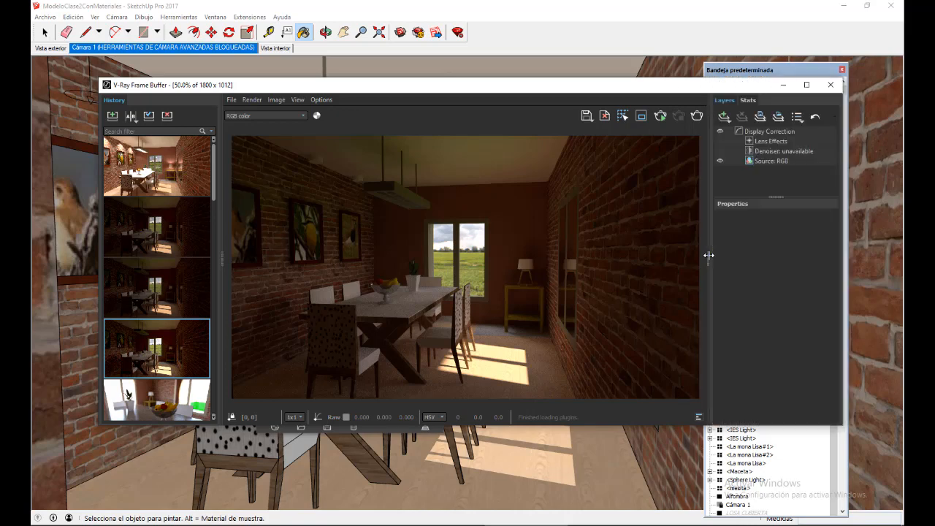
pyautogui.moveTo(710, 261)
pyautogui.mouseDown()
pyautogui.moveTo(641, 271)
pyautogui.moveTo(695, 271)
pyautogui.moveTo(698, 263)
pyautogui.mouseUp()
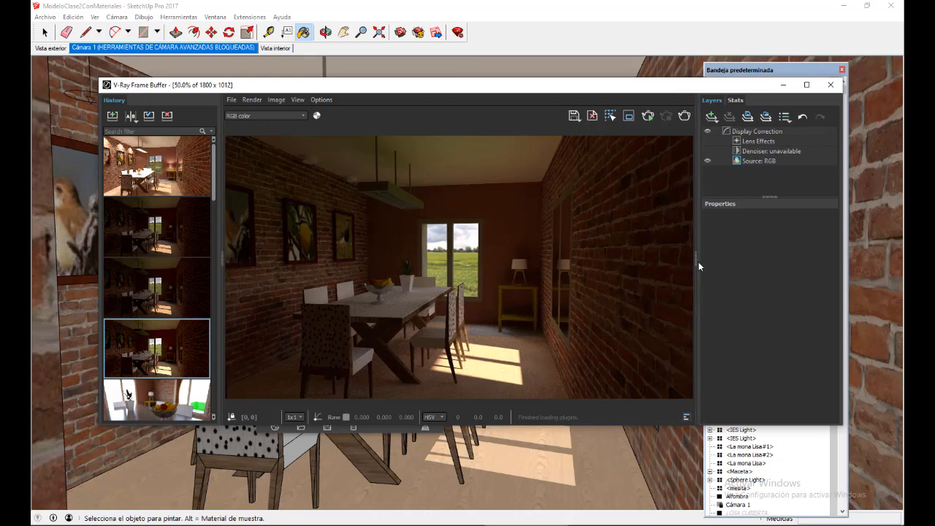
pyautogui.doubleClick(697, 259)
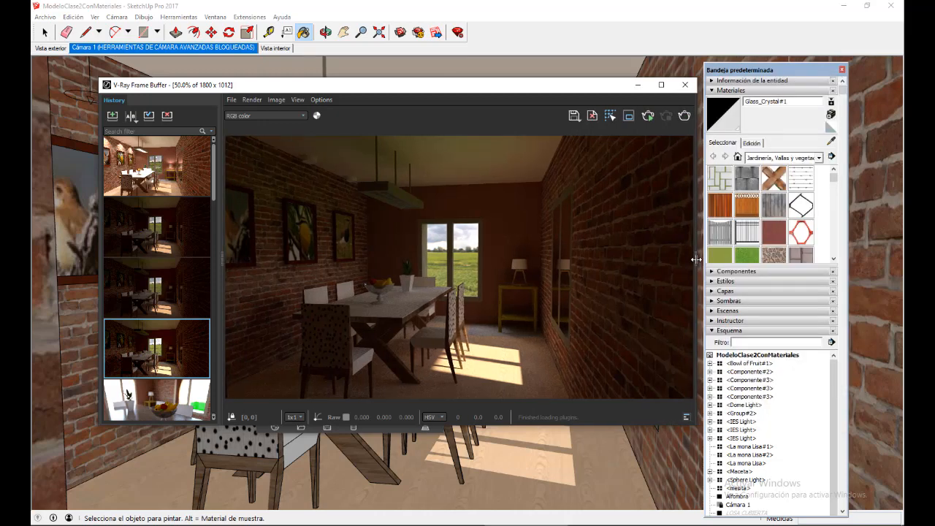
pyautogui.doubleClick(697, 258)
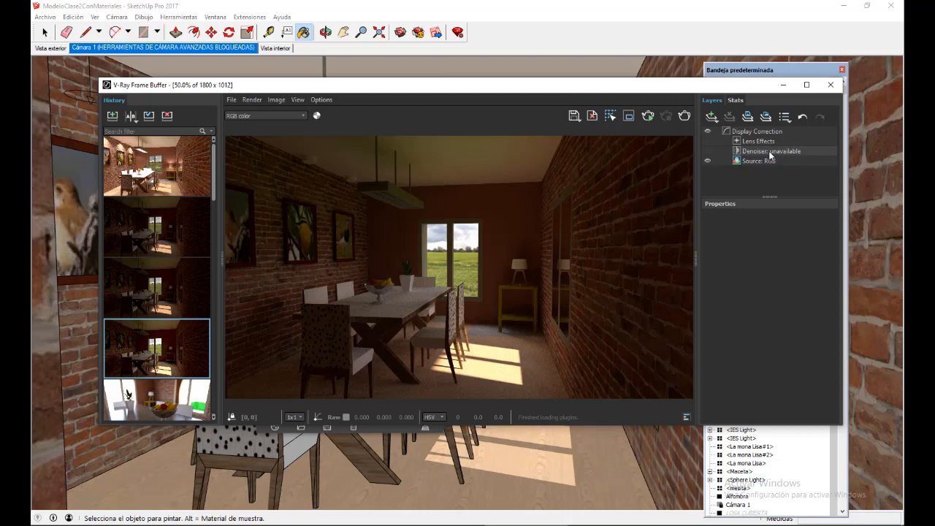
pyautogui.click(783, 86)
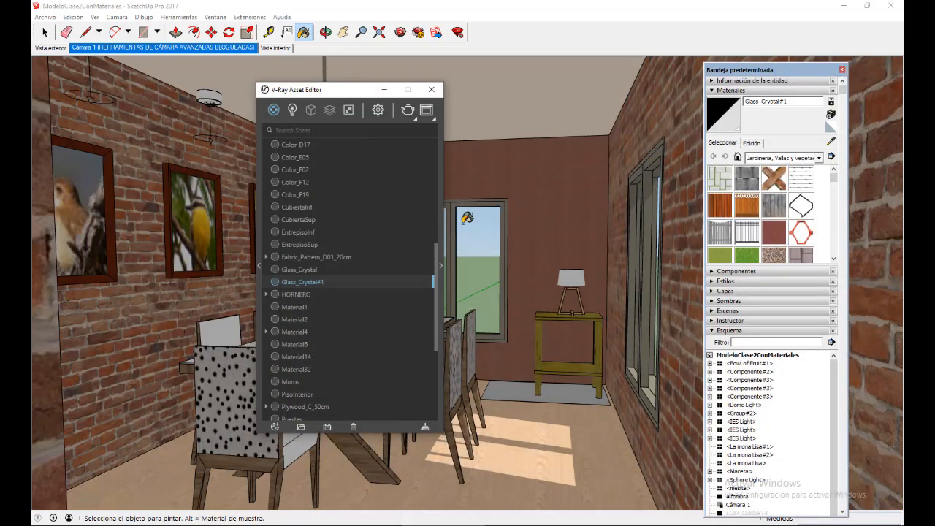
# Step: Enable the V-Ray denoiser in the render settings and bring up the denoised render
pyautogui.click(378, 111)
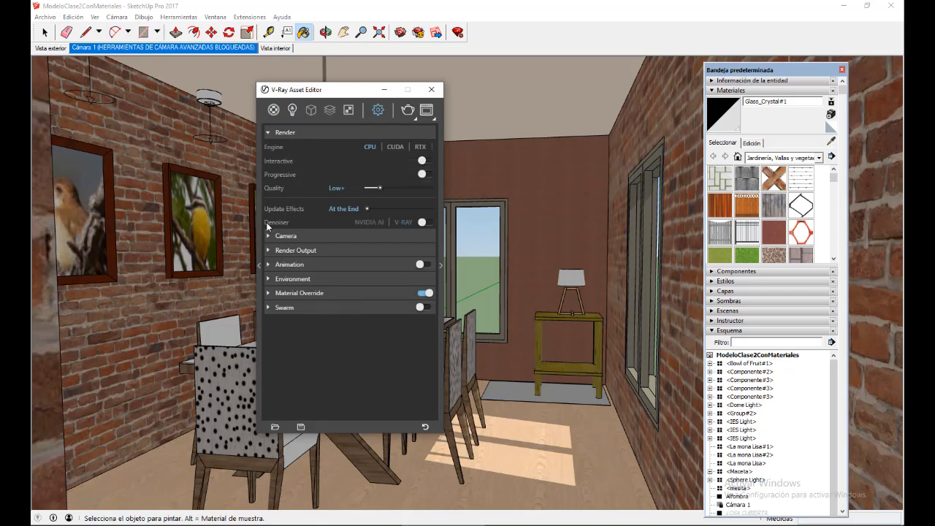
pyautogui.click(427, 222)
pyautogui.click(427, 110)
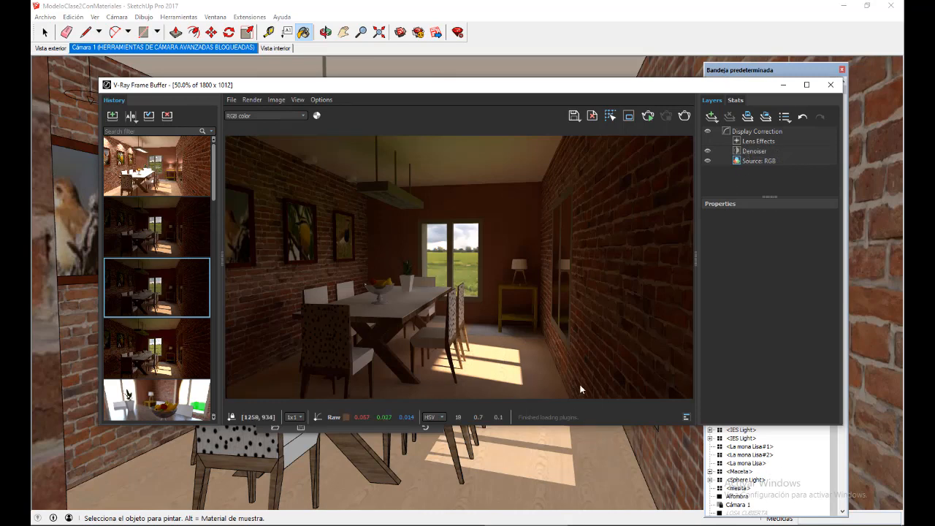
# Step: Compare the sunlit floor of the render up close with the Denoiser layer hidden and shown
pyautogui.scroll(2, 529, 391)
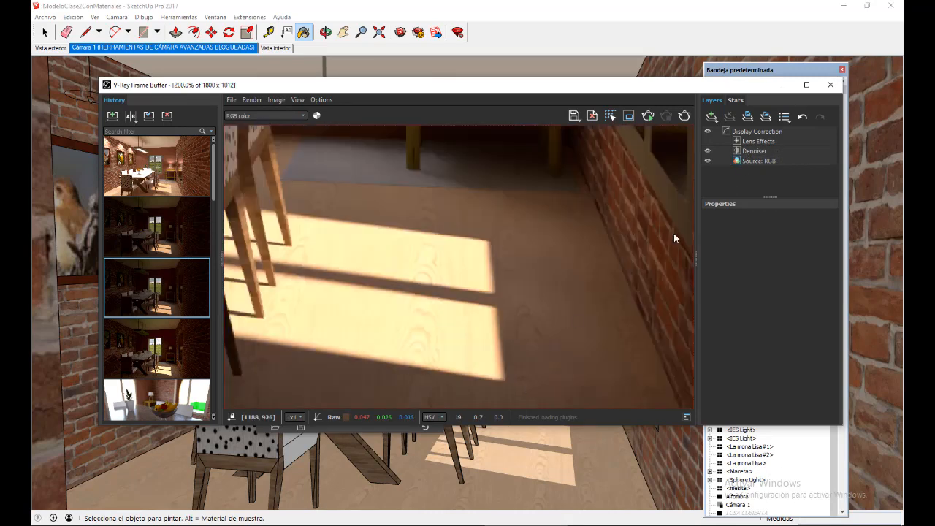
pyautogui.scroll(1, 586, 296)
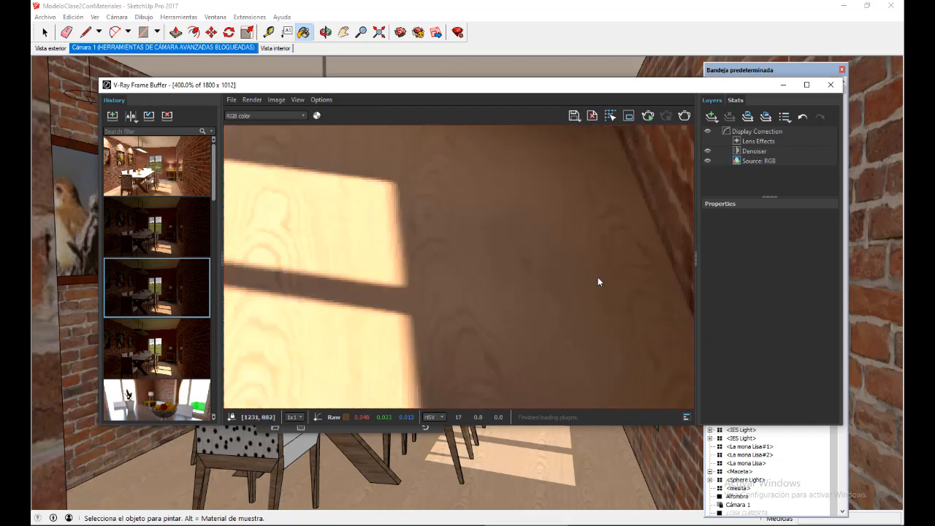
pyautogui.click(707, 152)
pyautogui.click(708, 151)
pyautogui.scroll(-6, 525, 291)
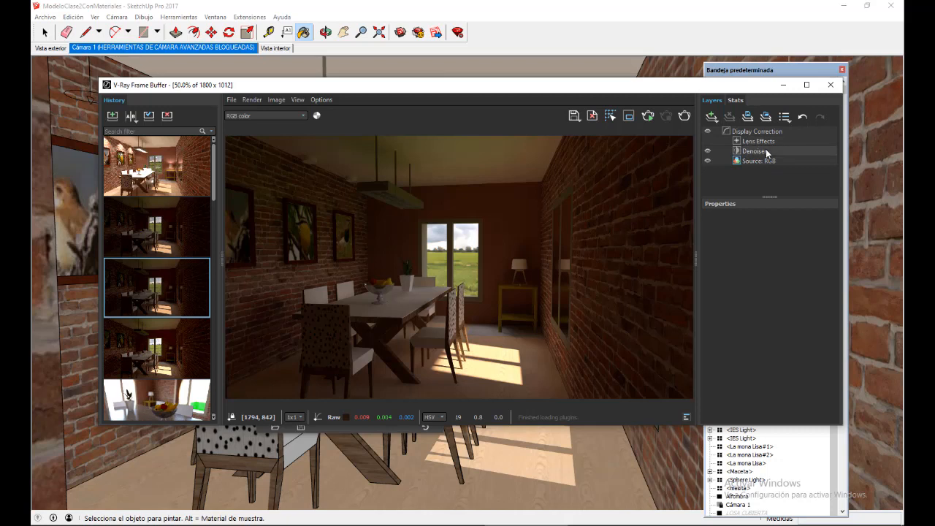
# Step: Add an Exposure layer to the render, display clamped colors, and lower the layer's Highlight Burn to 0.169
pyautogui.click(714, 116)
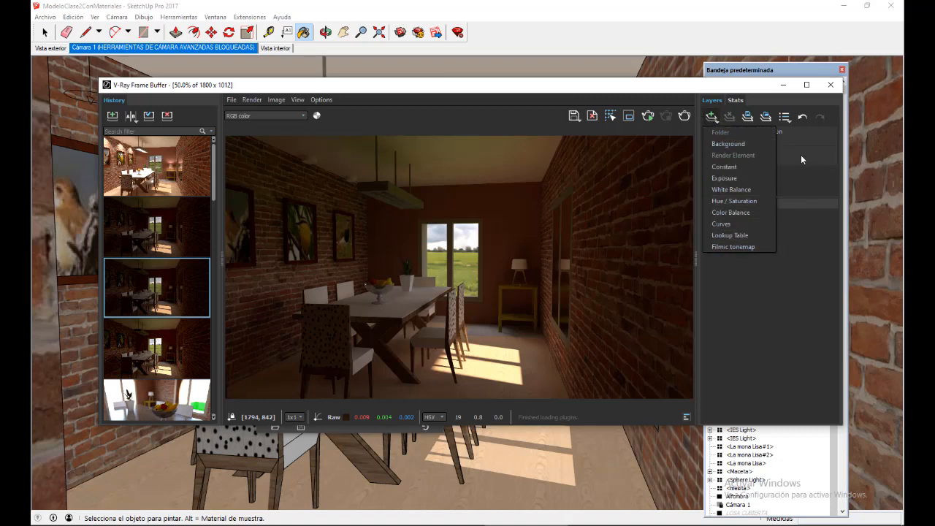
pyautogui.click(722, 179)
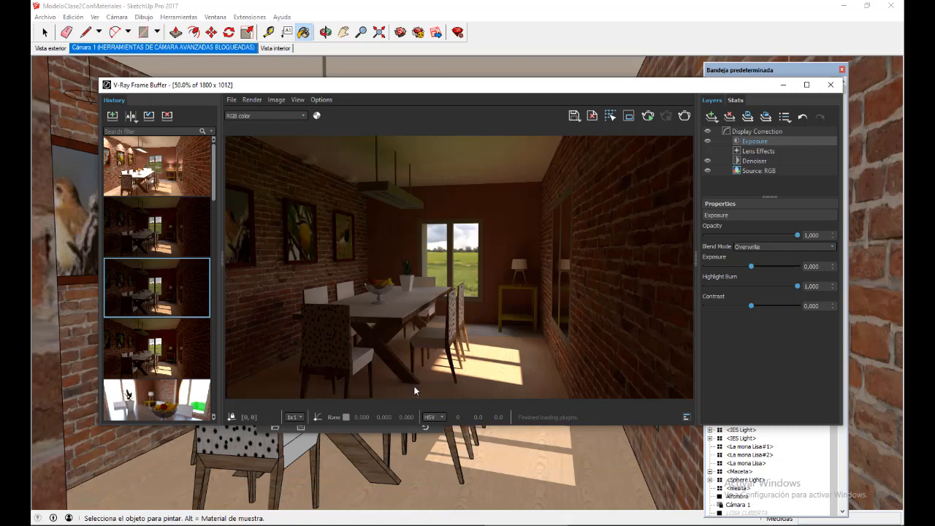
pyautogui.click(295, 102)
pyautogui.moveTo(308, 149)
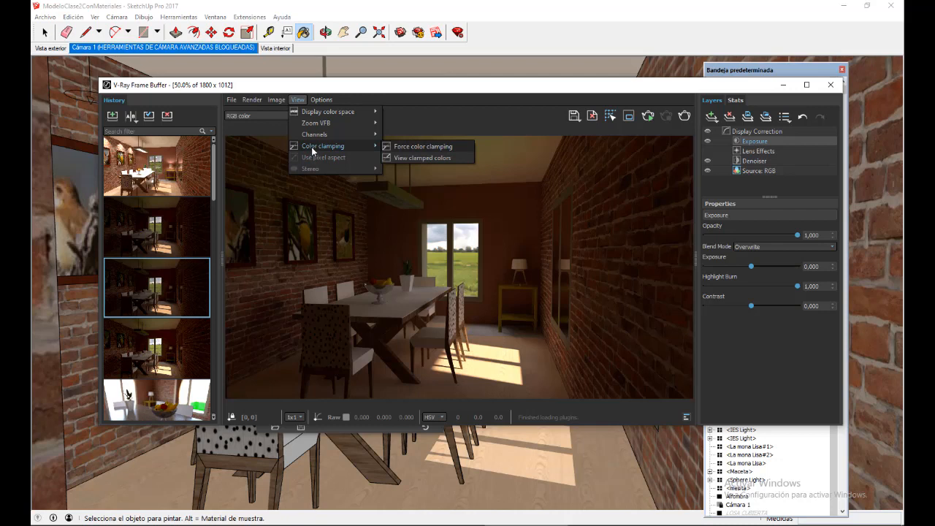
pyautogui.click(413, 158)
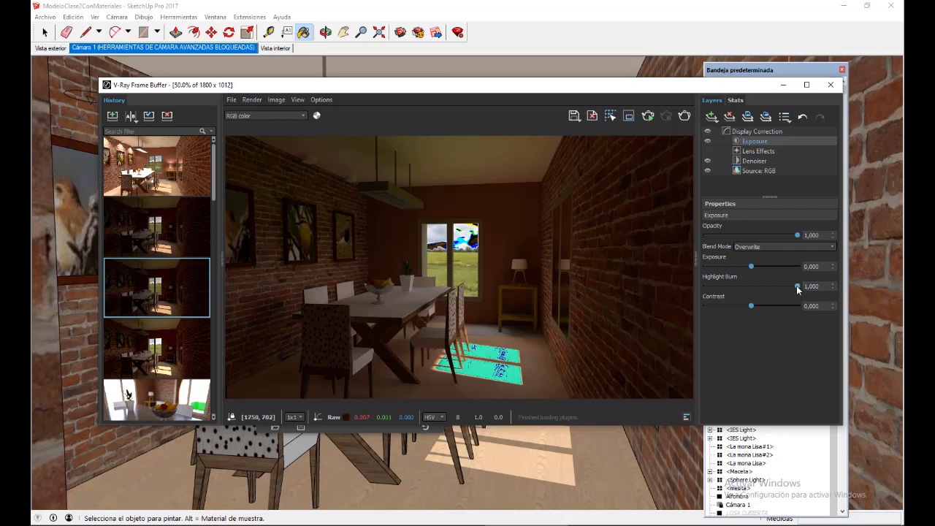
pyautogui.moveTo(798, 289); pyautogui.dragTo(721, 289)
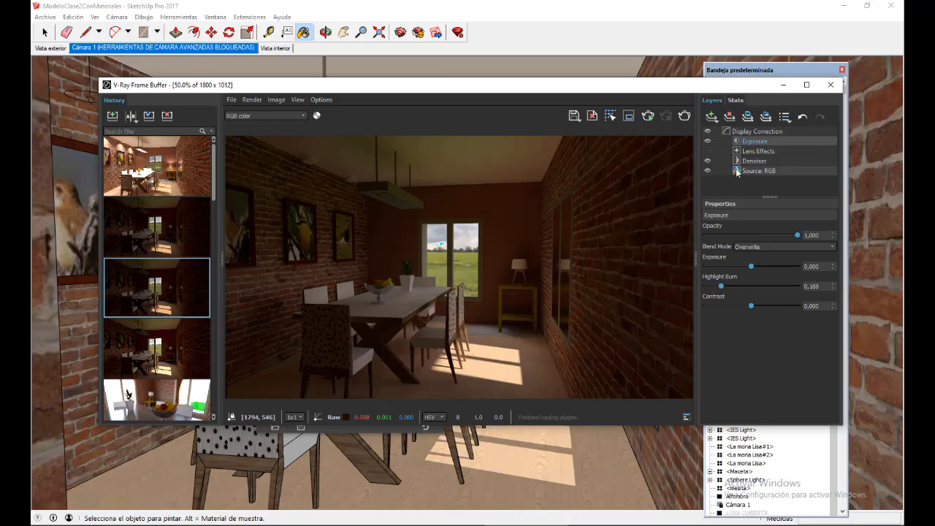
pyautogui.click(783, 86)
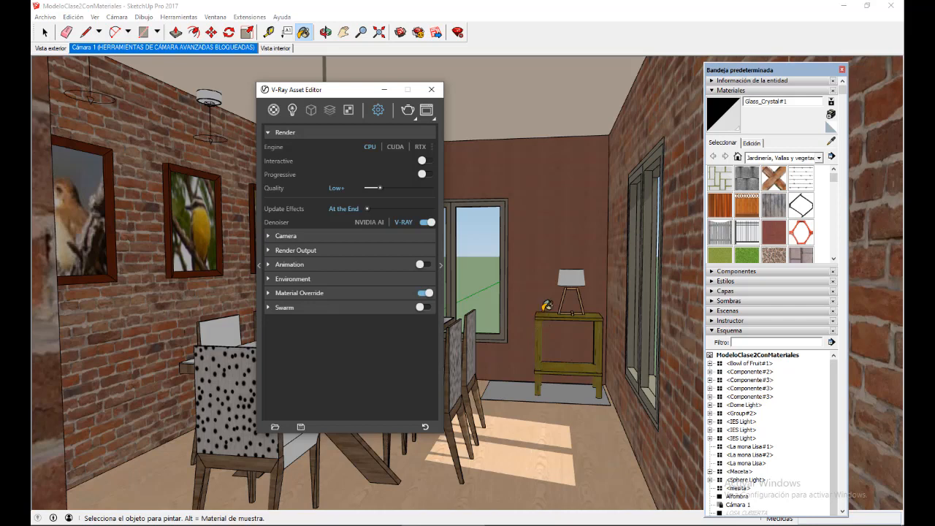
# Step: List the scene's lights and add a Light Mix render element to the scene
pyautogui.click(293, 110)
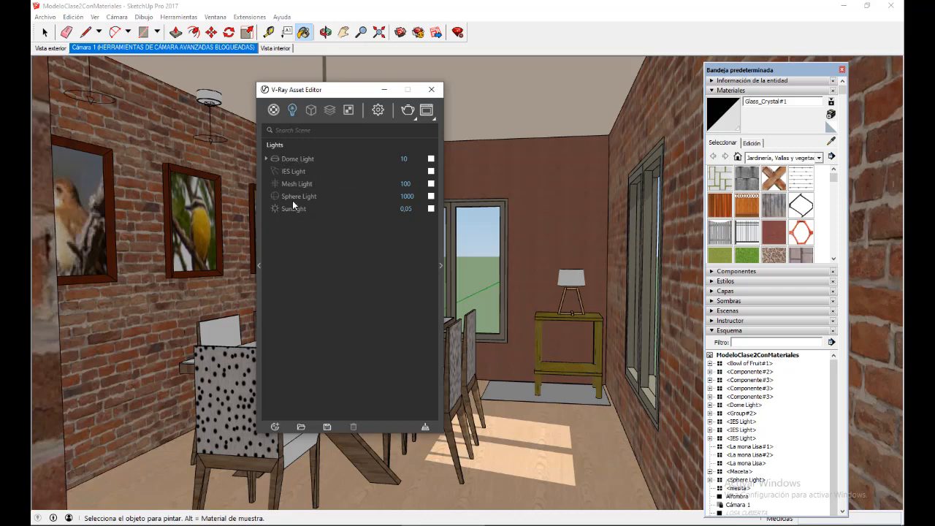
pyautogui.moveTo(297, 93); pyautogui.dragTo(498, 95)
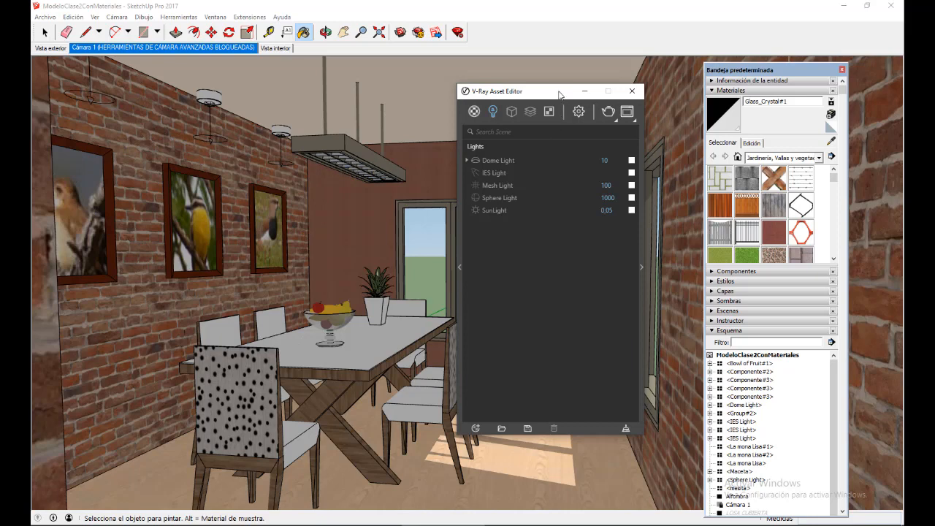
pyautogui.moveTo(555, 95); pyautogui.dragTo(340, 112)
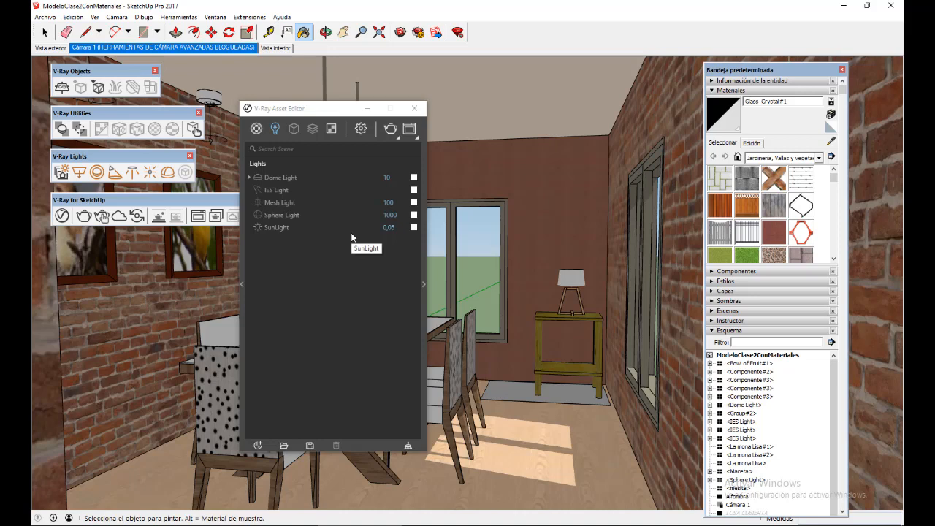
pyautogui.click(313, 129)
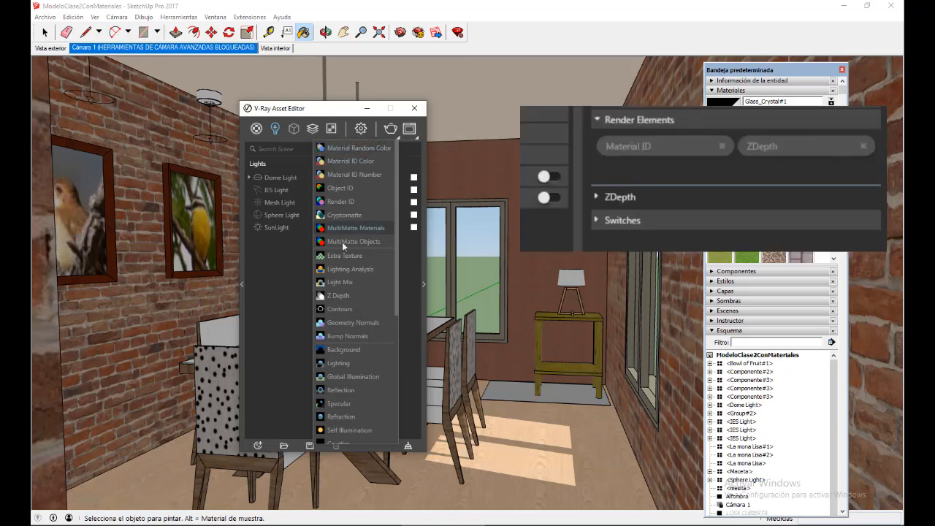
pyautogui.click(337, 285)
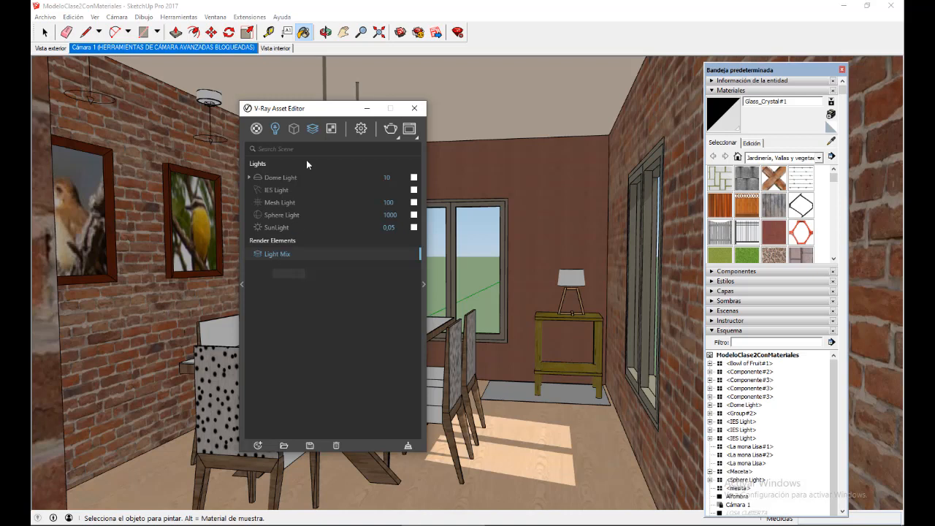
# Step: Check which lights the LightMix source layer offers for the current render in the frame buffer
pyautogui.click(409, 129)
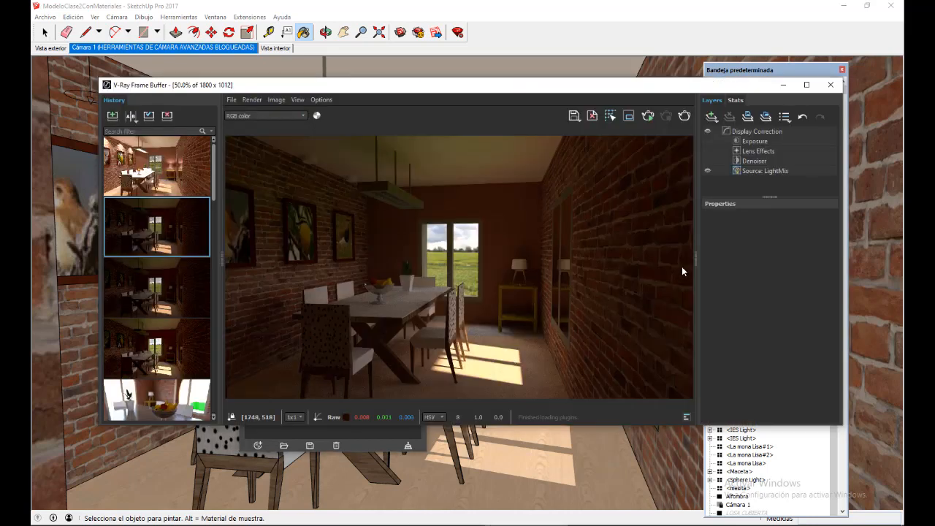
pyautogui.click(750, 171)
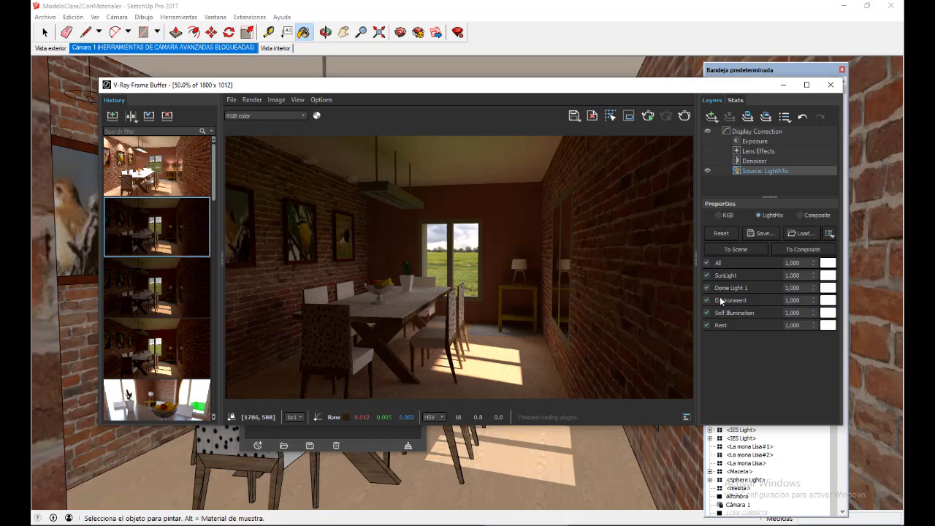
pyautogui.click(831, 84)
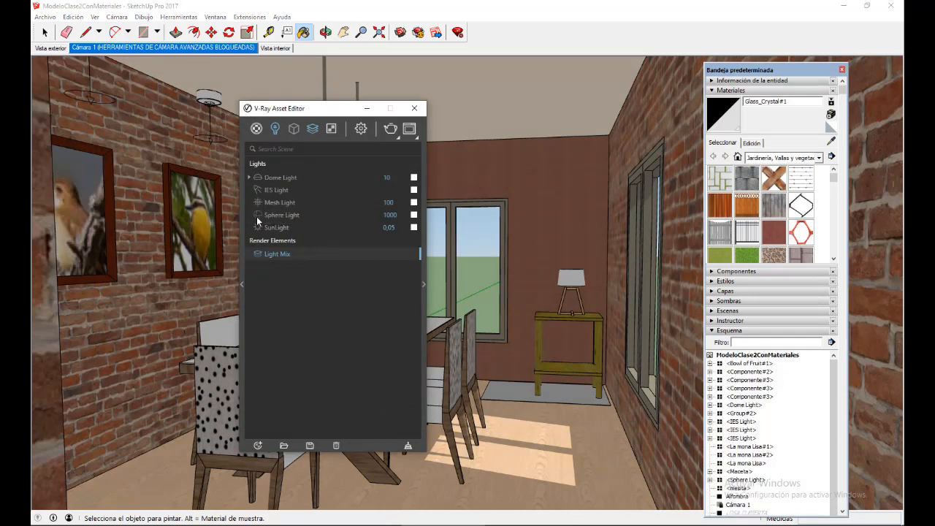
# Step: Load the brightly lit first render from the frame buffer history and open its LightMix source settings
pyautogui.click(409, 131)
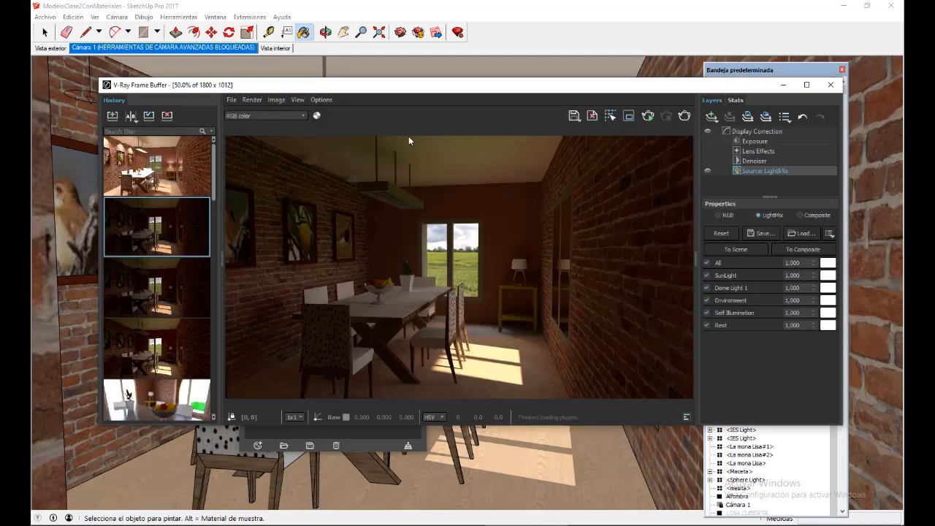
pyautogui.doubleClick(156, 166)
pyautogui.click(757, 172)
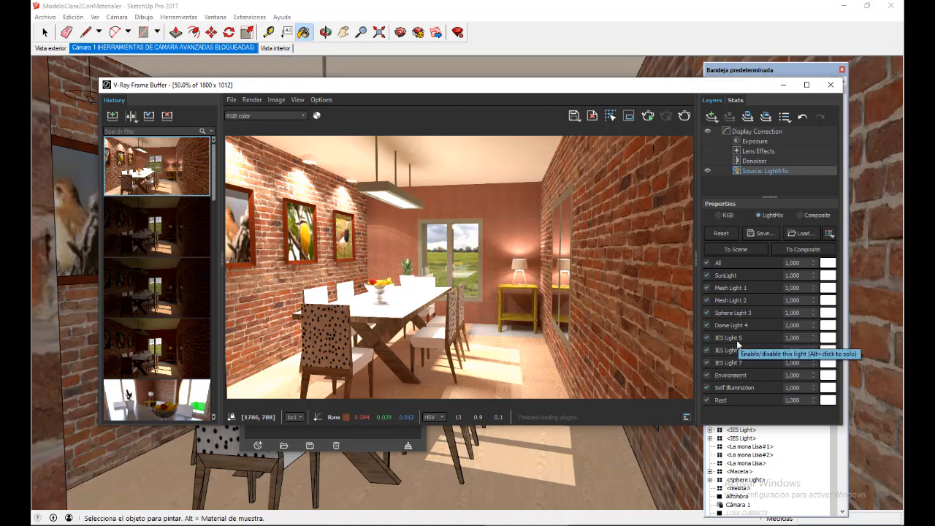
# Step: Switch off Mesh Light 1, Mesh Light 2, IES Light 5, IES Light 6 and IES Light 7 in the LightMix
pyautogui.click(707, 288)
pyautogui.click(706, 301)
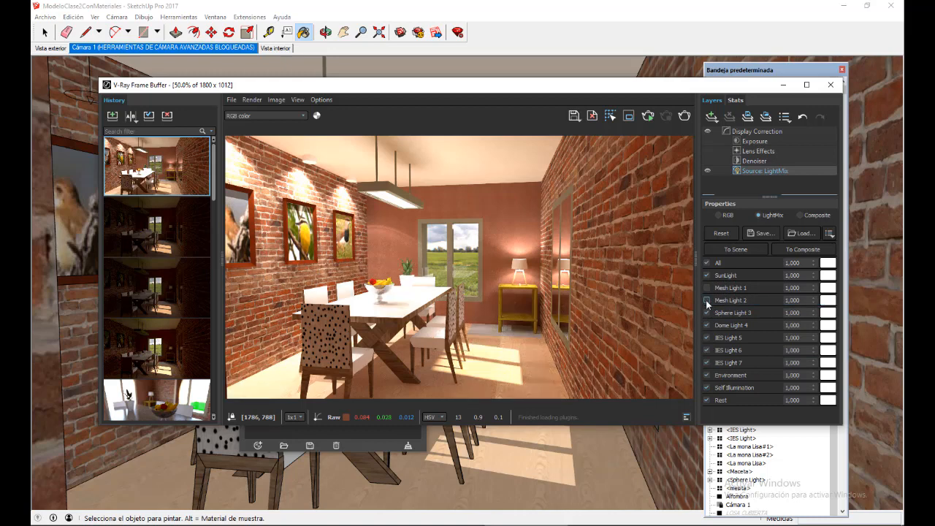
pyautogui.click(707, 338)
pyautogui.click(706, 350)
pyautogui.click(707, 362)
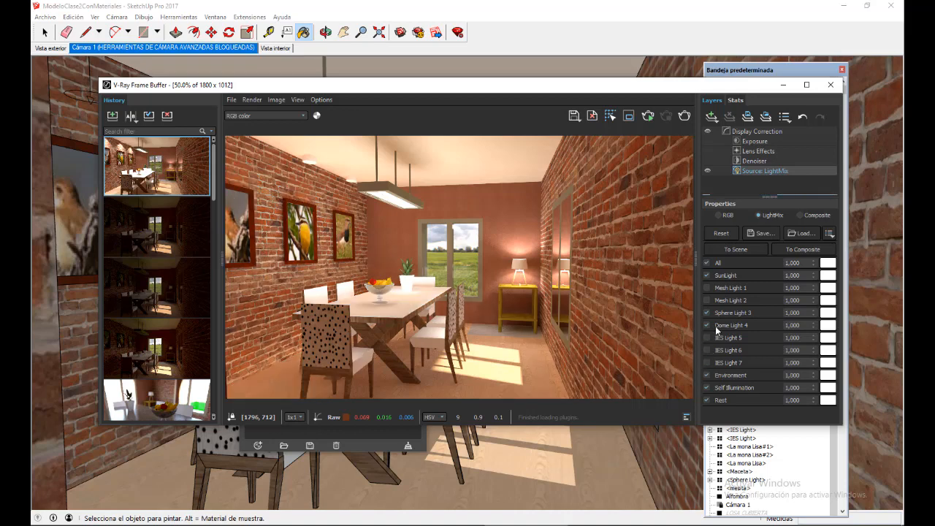
# Step: Switch off every light in the LightMix and re-enable only Mesh Light 1 and Mesh Light 2
pyautogui.click(706, 263)
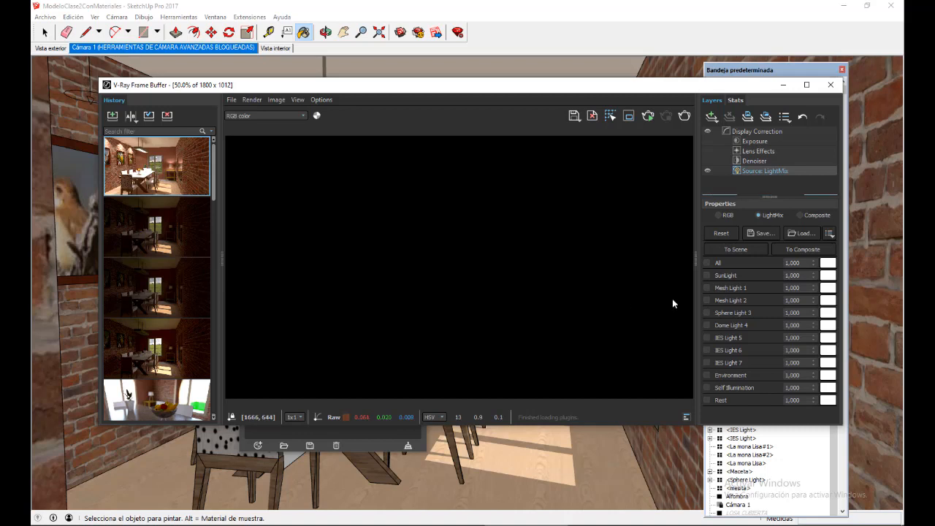
pyautogui.click(707, 288)
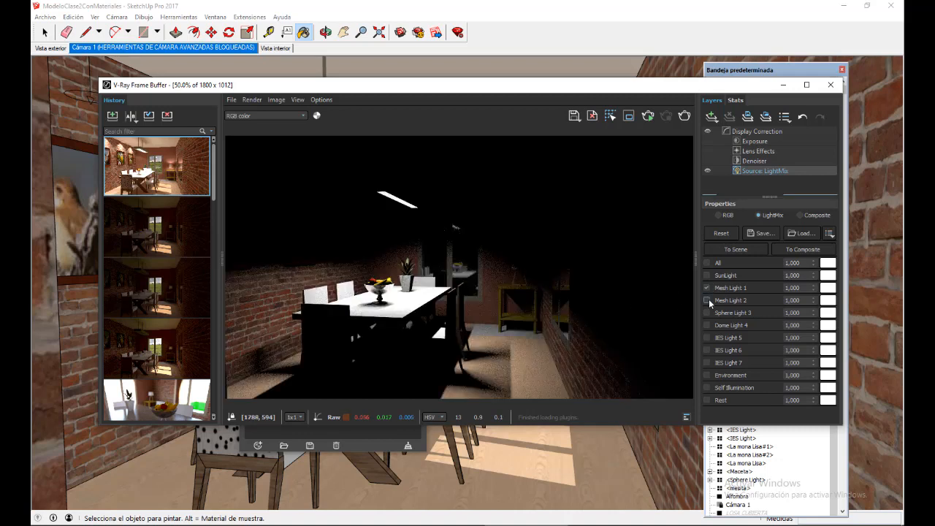
pyautogui.click(708, 300)
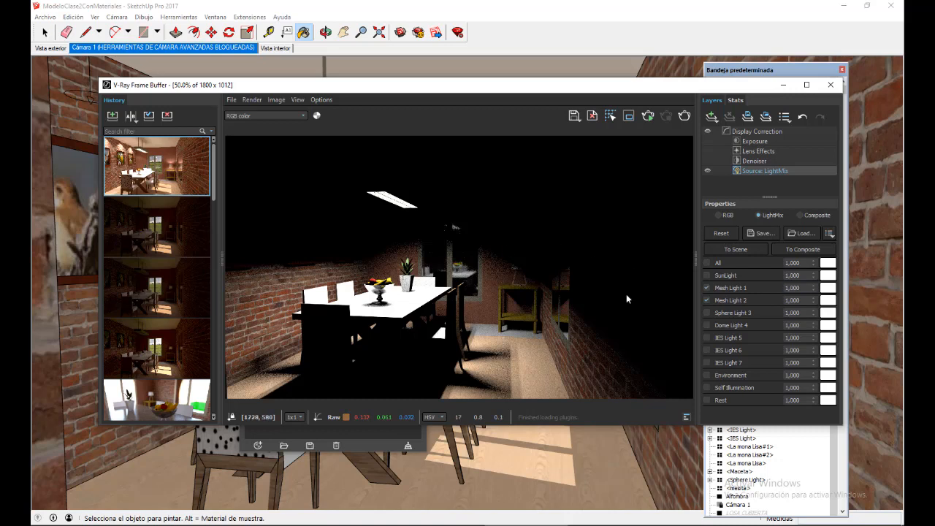
# Step: Set the LightMix intensity of both Mesh Light 1 and Mesh Light 2 to 3
pyautogui.click(792, 288)
pyautogui.doubleClick(790, 287)
pyautogui.write('3')
pyautogui.press('Return')
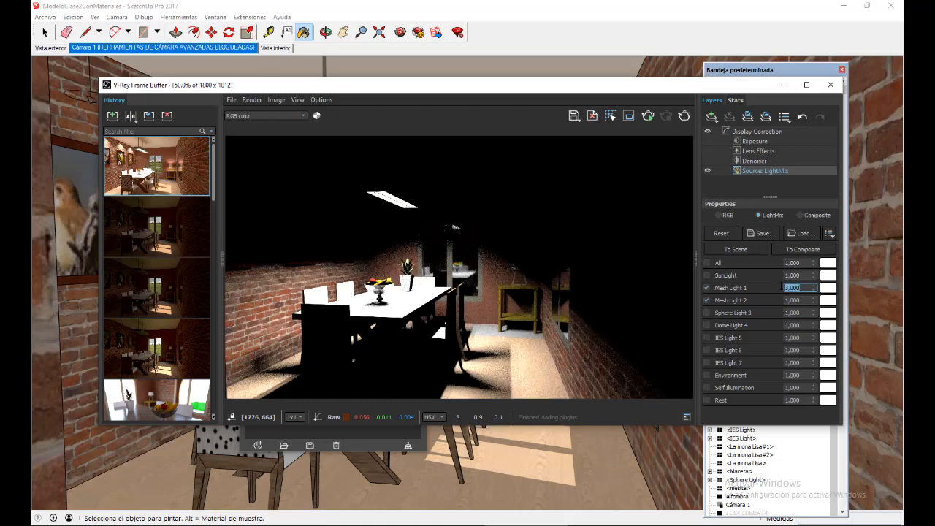
pyautogui.doubleClick(797, 300)
pyautogui.write('3')
pyautogui.press('Return')
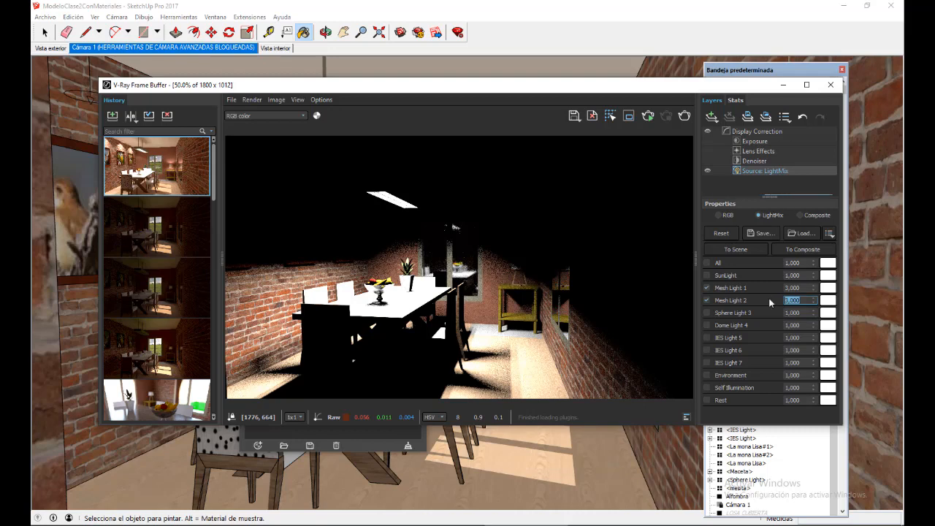
# Step: Tint Mesh Light 1 a warm light orange, about R 1, G 0.85, B 0.494, in the LightMix
pyautogui.click(830, 290)
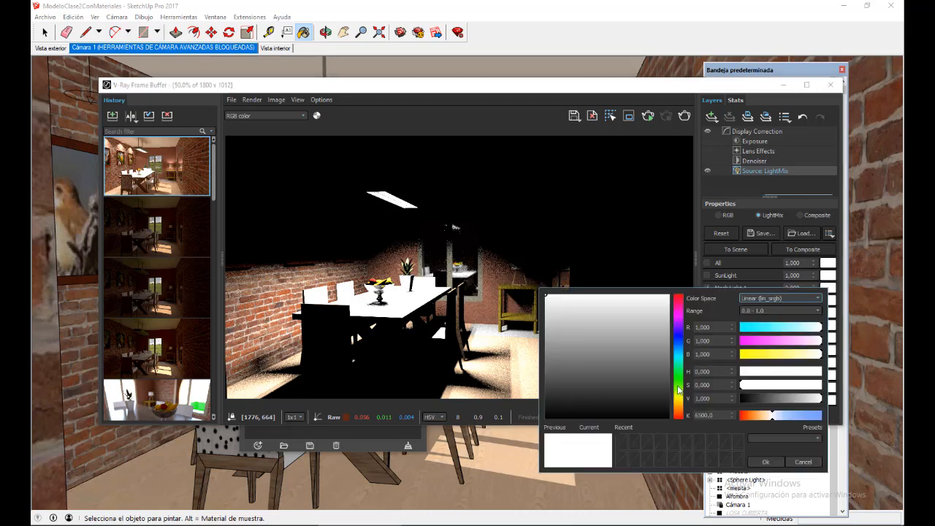
pyautogui.click(679, 409)
pyautogui.moveTo(627, 299)
pyautogui.mouseDown()
pyautogui.moveTo(639, 302)
pyautogui.moveTo(613, 296)
pyautogui.mouseUp()
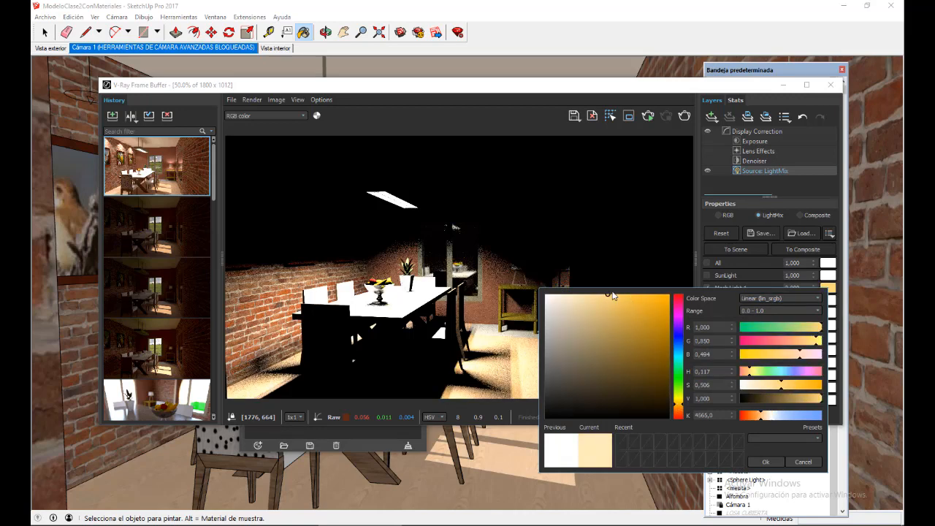
pyautogui.click(765, 462)
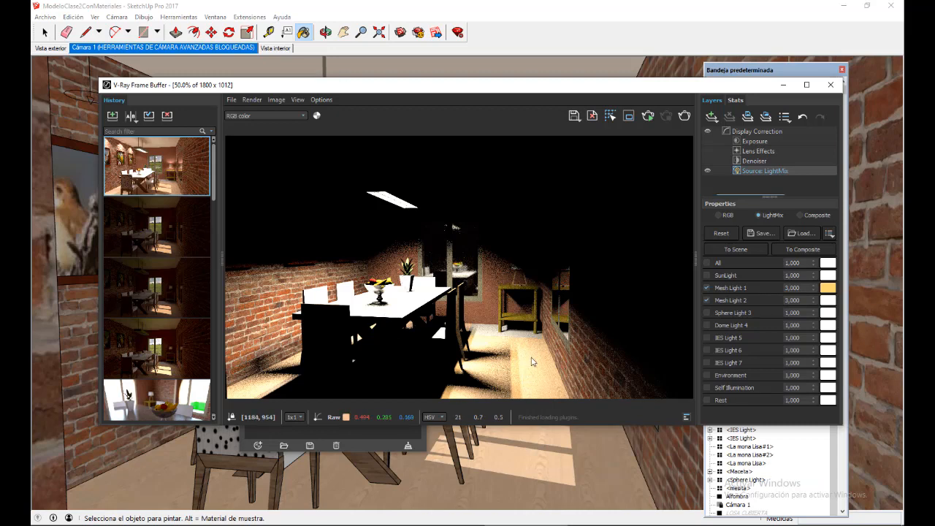
# Step: Switch on IES Light 5, IES Light 6 and IES Light 7 in the LightMix
pyautogui.click(706, 337)
pyautogui.click(706, 349)
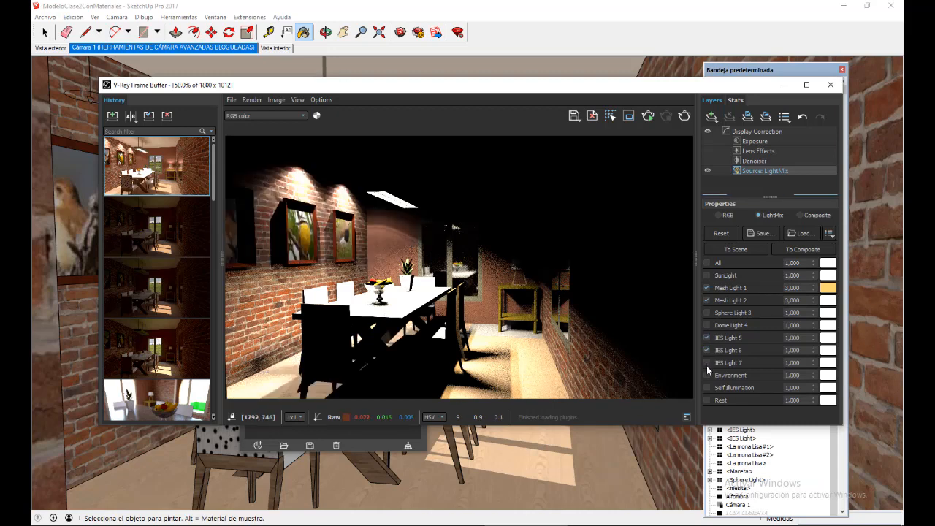
pyautogui.click(706, 363)
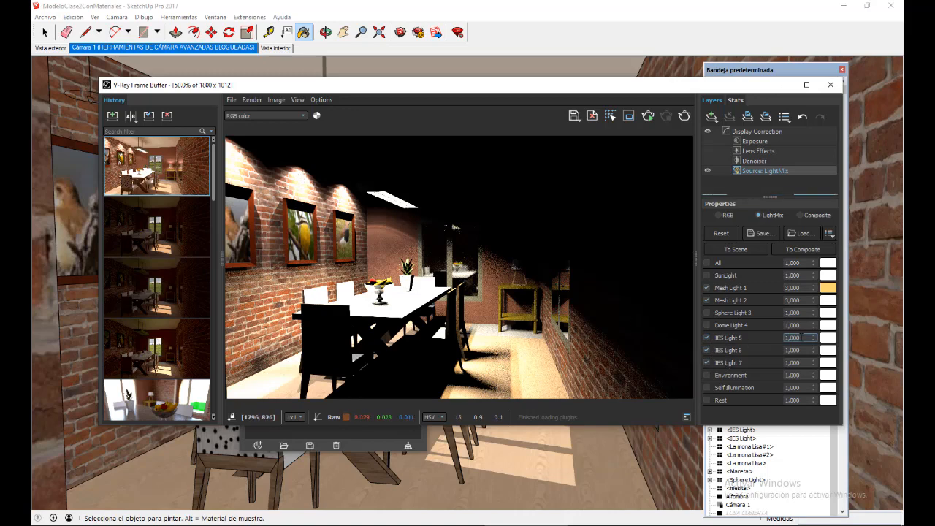
# Step: Set the intensity of IES Lights 5, 6 and 7 to 0.5 each and switch on Sphere Light 3
pyautogui.doubleClick(795, 337)
pyautogui.write('0,5')
pyautogui.press('Return')
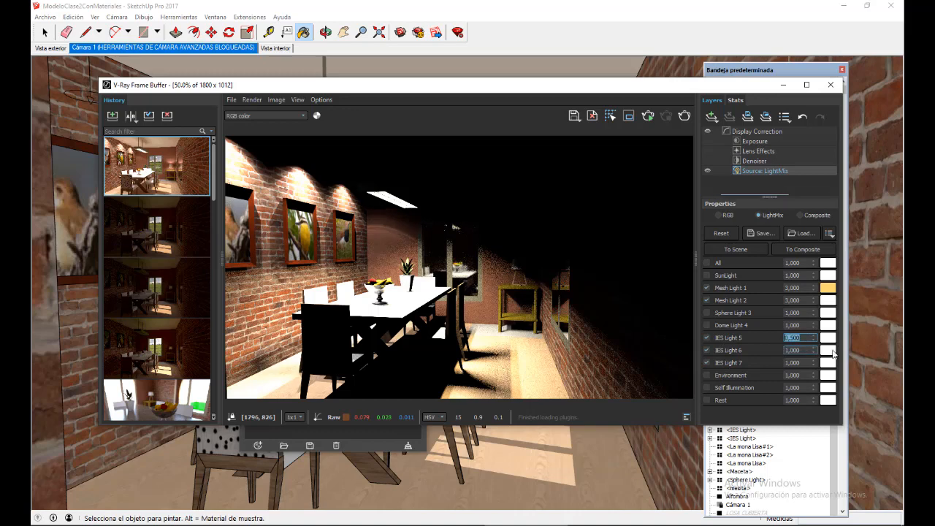
pyautogui.moveTo(802, 351); pyautogui.dragTo(785, 353)
pyautogui.write('0,5')
pyautogui.press('Tab')
pyautogui.write('0,5')
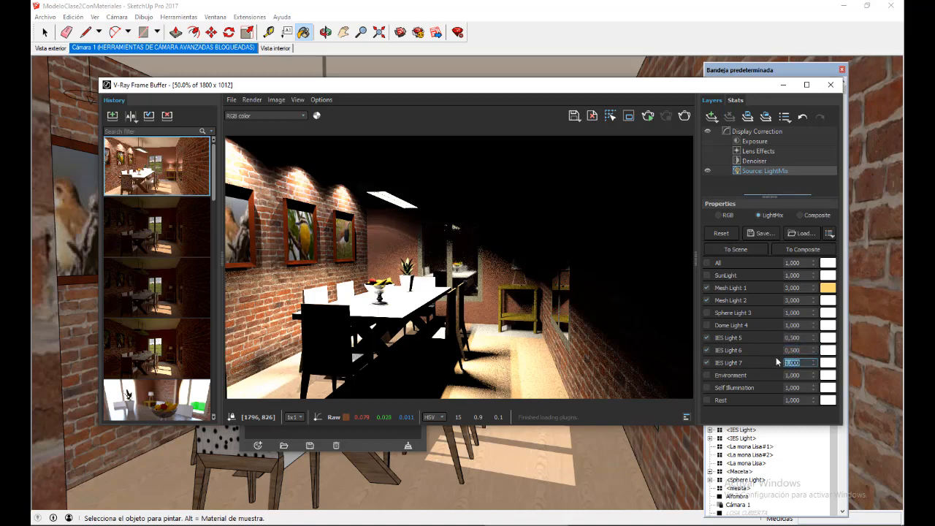
pyautogui.press('Return')
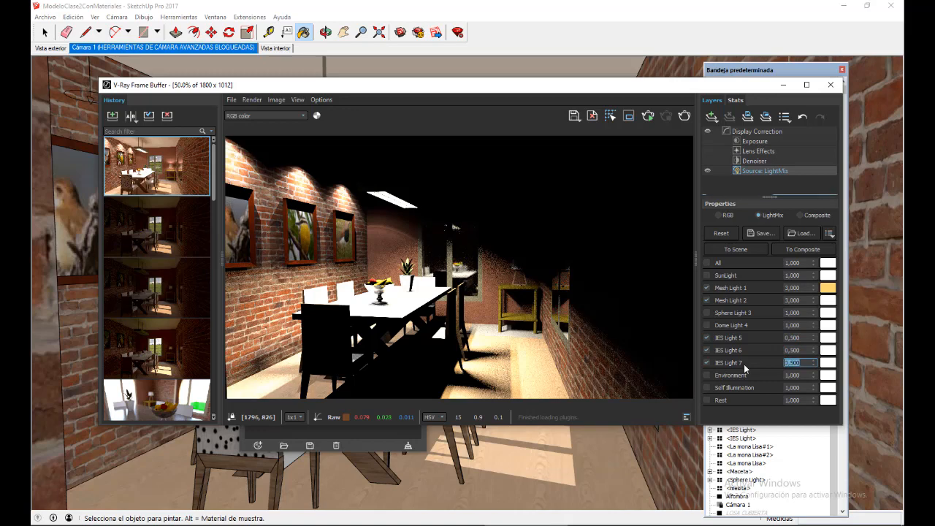
pyautogui.click(706, 313)
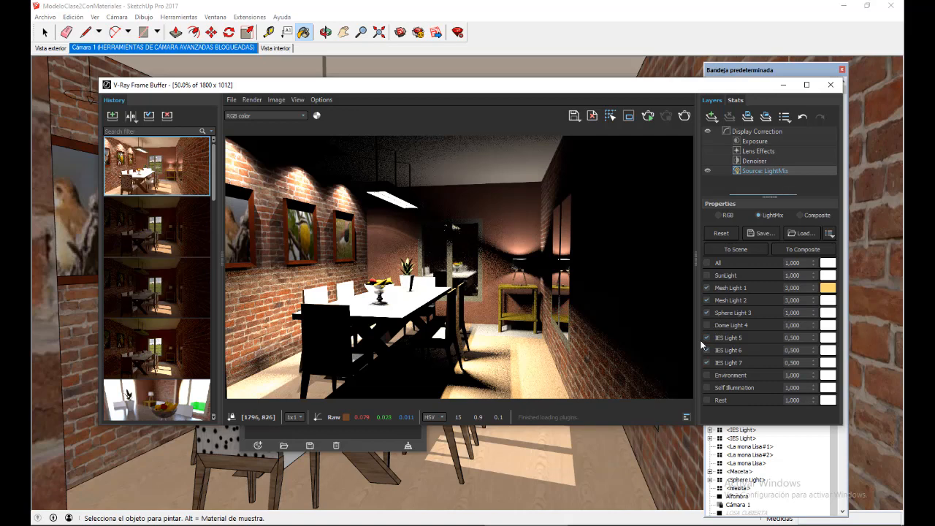